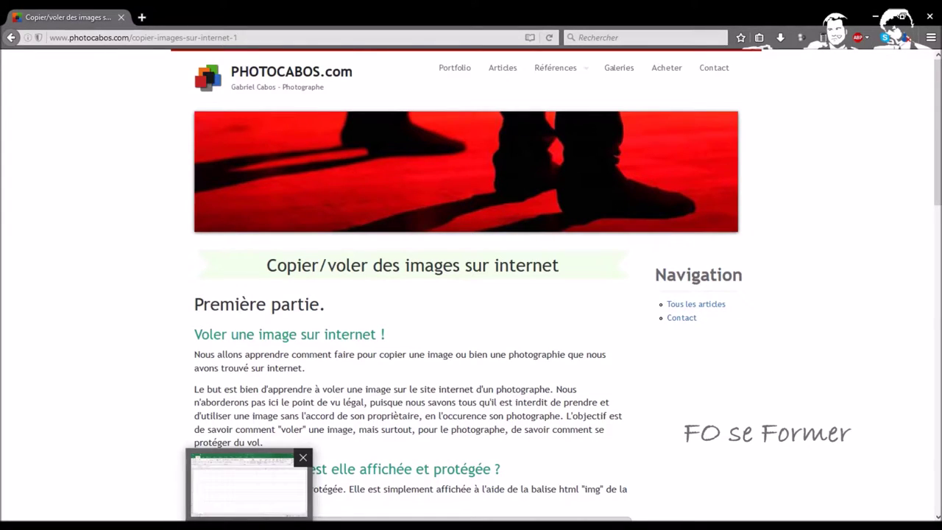
- Bring up the Fichiers Outlook File Explorer window, then return to the empty Classeur1 workbook
click(250, 489)
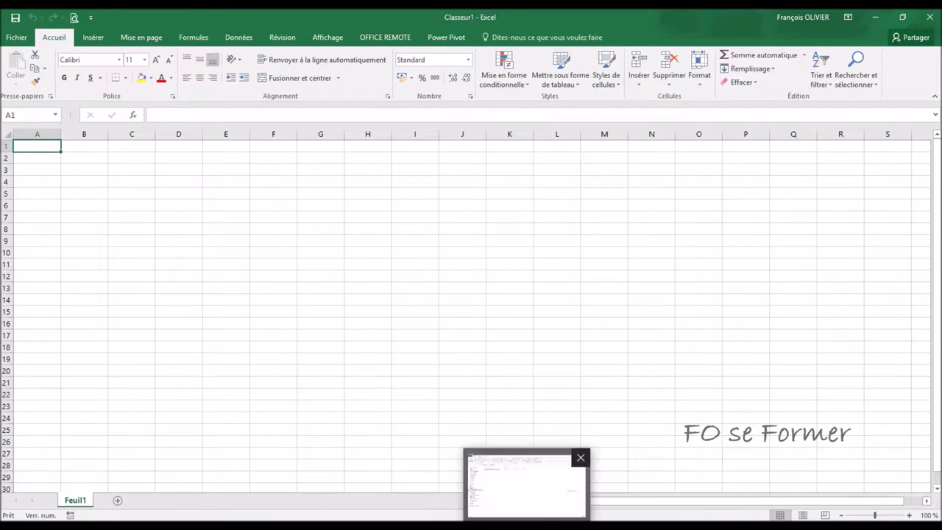
mouse_move(526, 524)
click(515, 506)
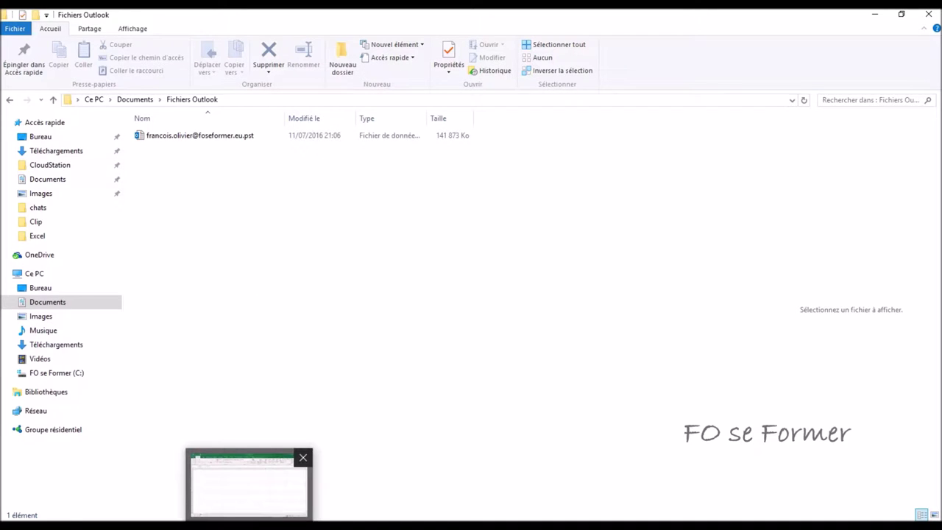
click(249, 486)
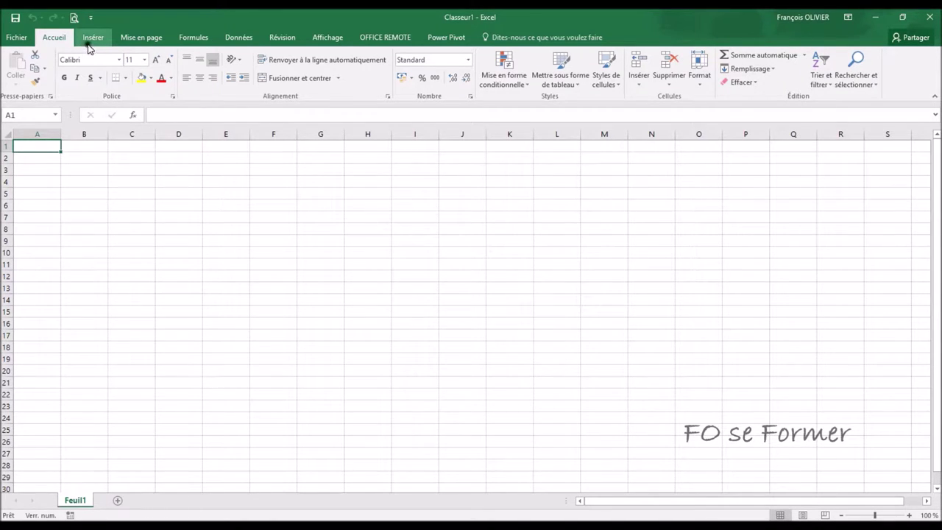
click(92, 41)
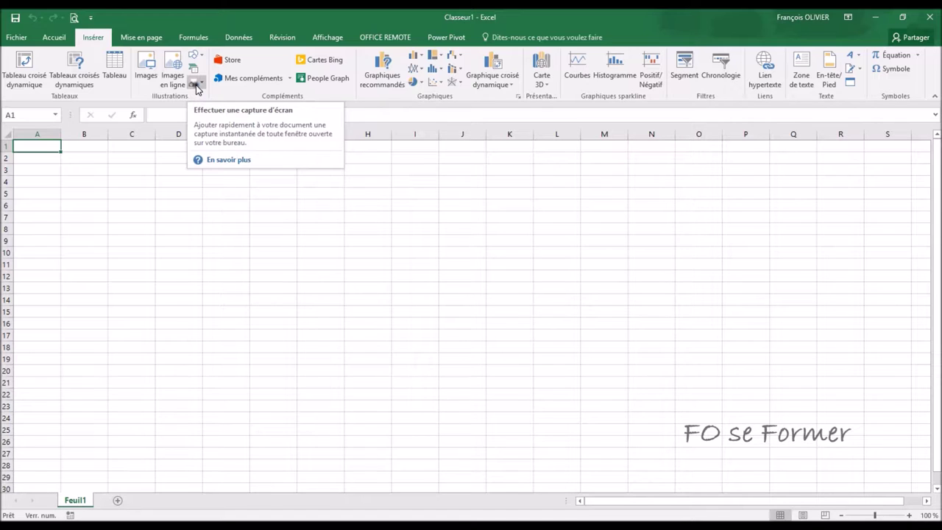
- Open Excel's Capture gallery showing the Fichiers Outlook and Firefox article windows
mouse_move(196, 84)
click(200, 86)
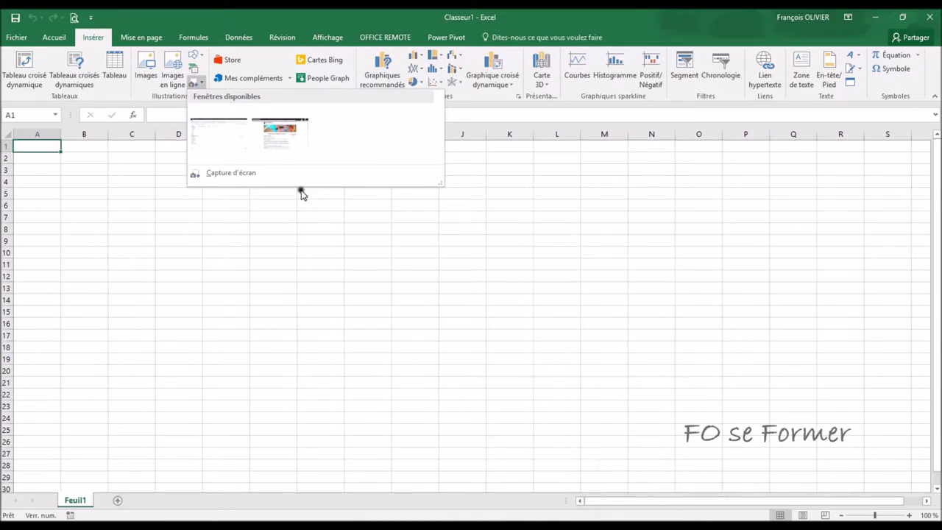
click(211, 147)
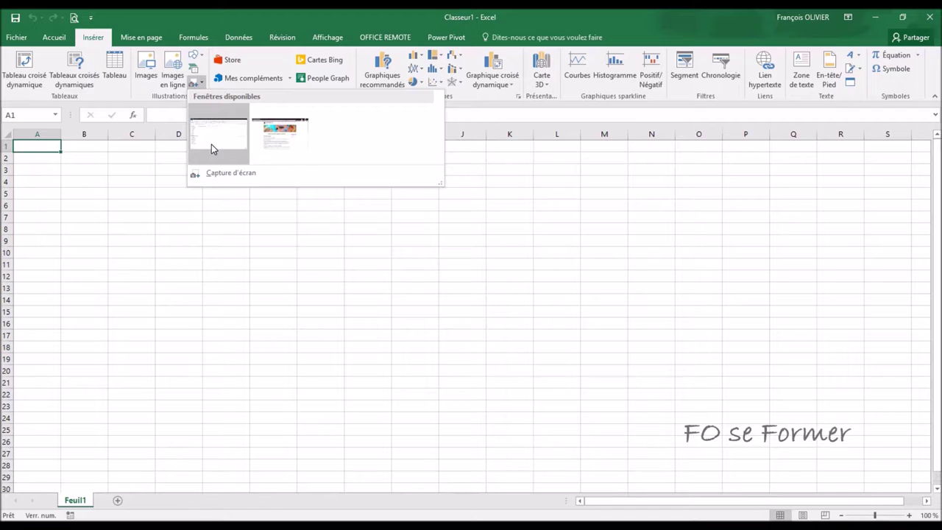
- Insert a Fichiers Outlook window screenshot, enlarge it to 13,73 × 25,05 cm, then delete it
click(212, 144)
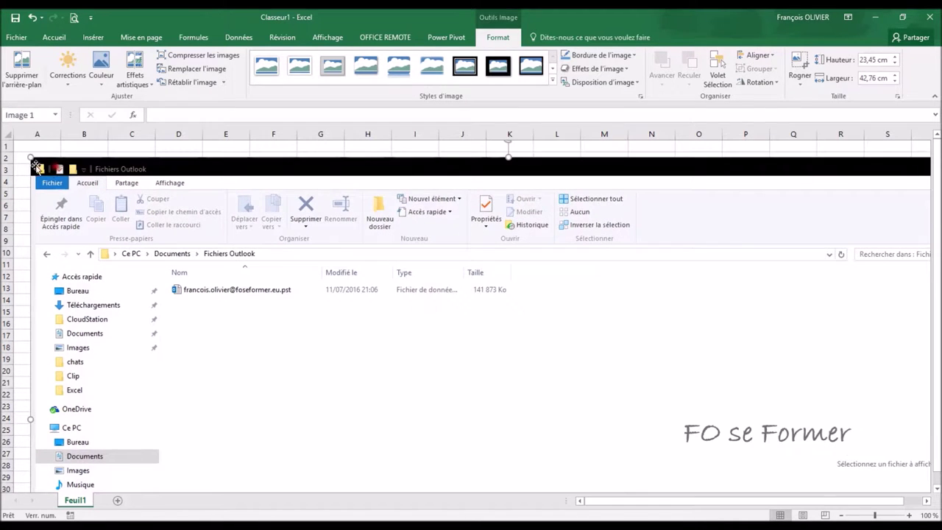
mouse_move(38, 150)
mouse_down()
mouse_move(86, 184)
mouse_move(220, 167)
mouse_move(147, 179)
mouse_up()
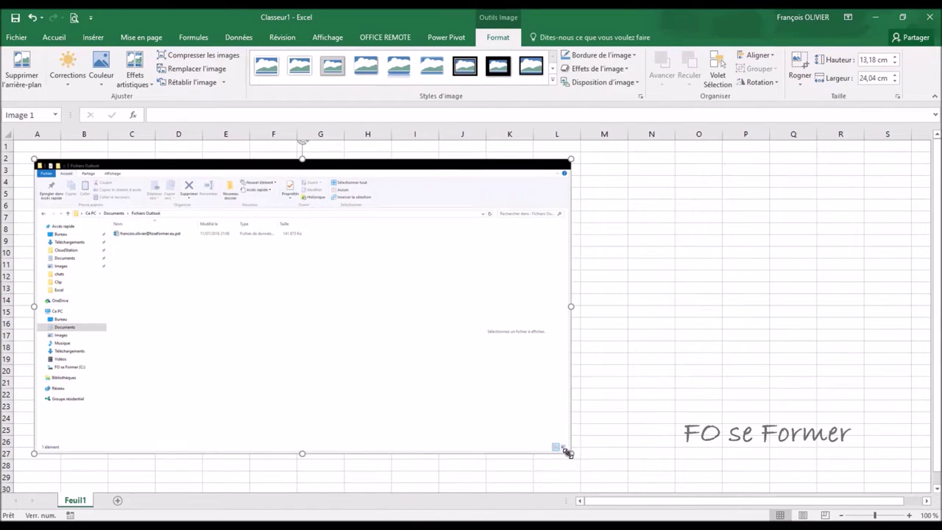
drag(571, 453, 593, 465)
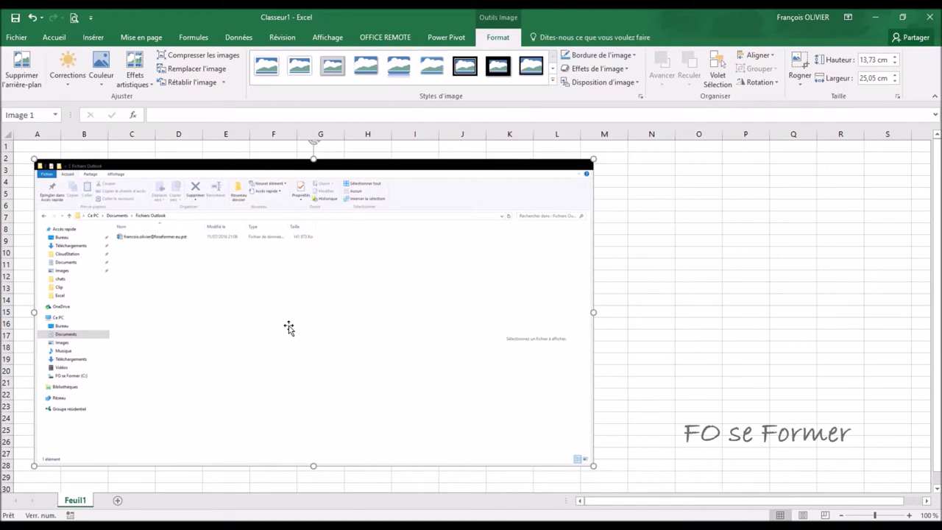
key(Delete)
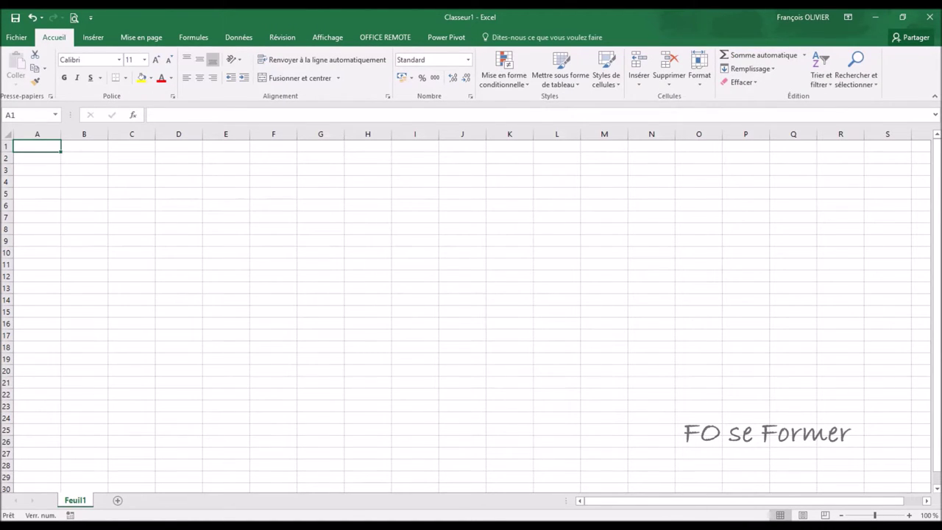
- In the Firefox article, check the photo's right-click menu, then open the part on blocking right-click
click(110, 478)
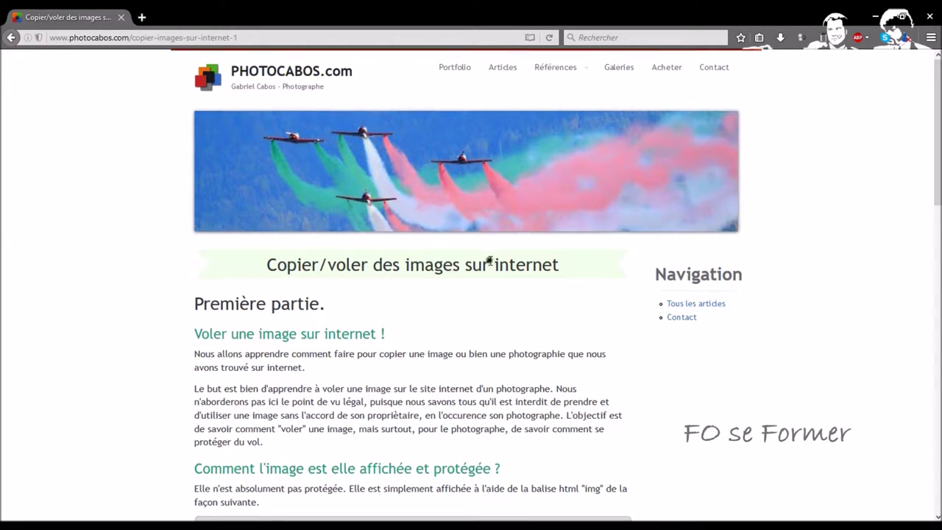
scroll(488, 260, down, 6)
scroll(490, 274, down, 3)
scroll(490, 274, down, 2)
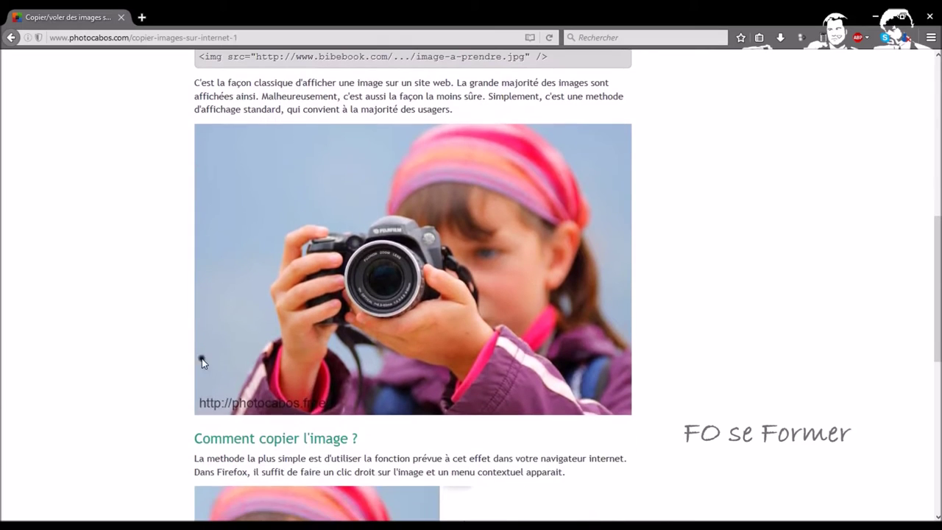
right_click(389, 232)
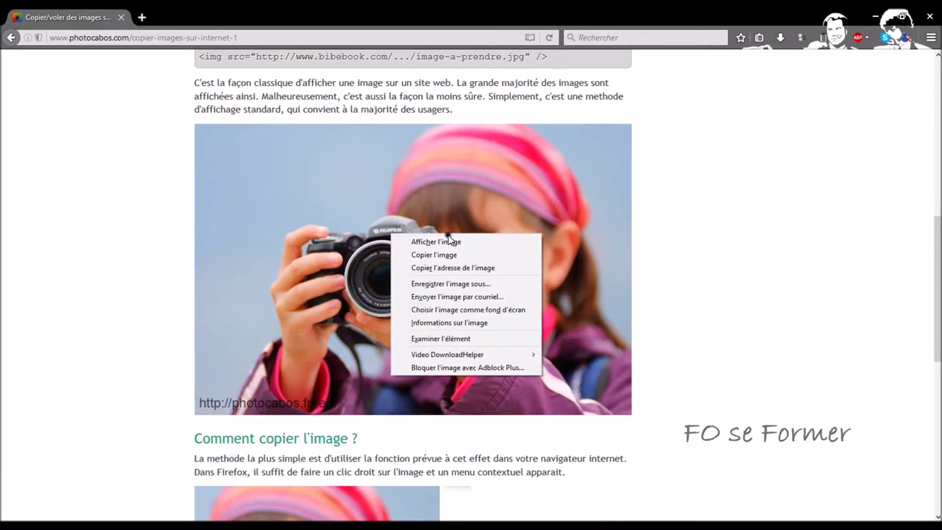
click(719, 235)
scroll(717, 240, down, 8)
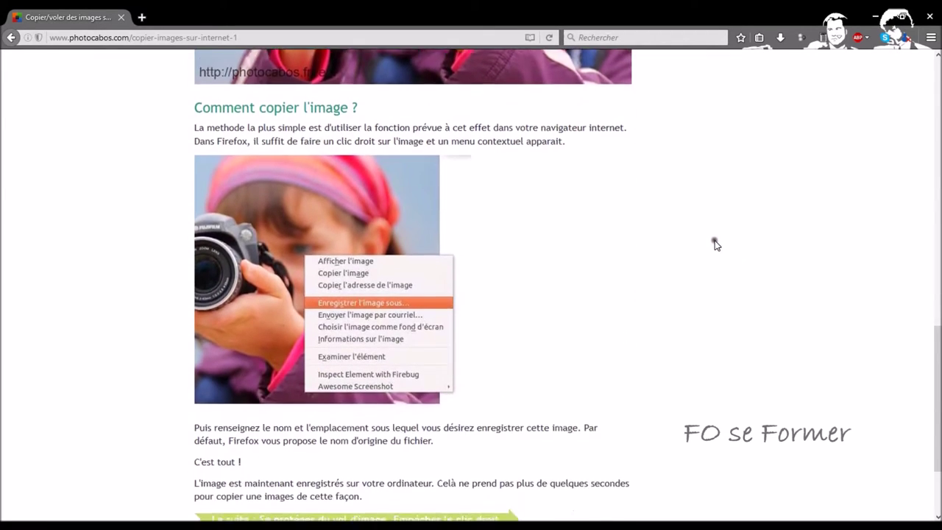
scroll(716, 244, down, 3)
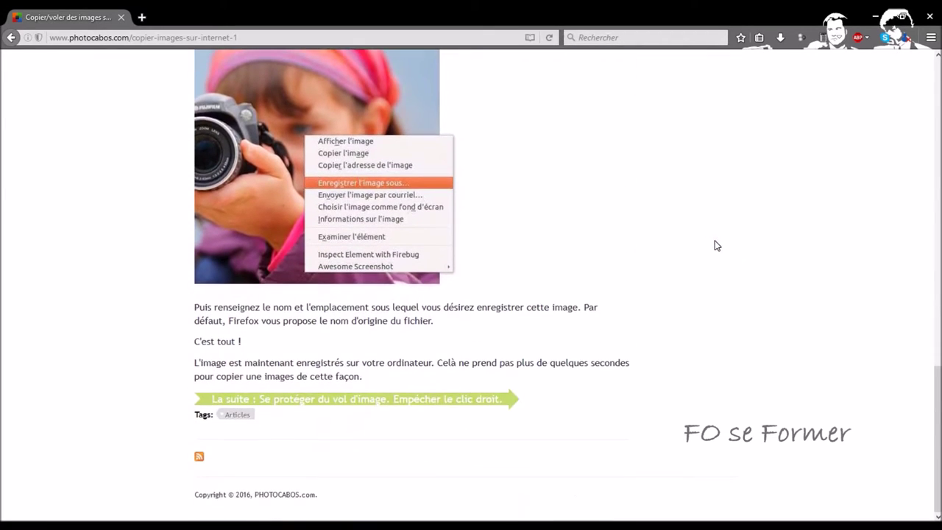
click(341, 399)
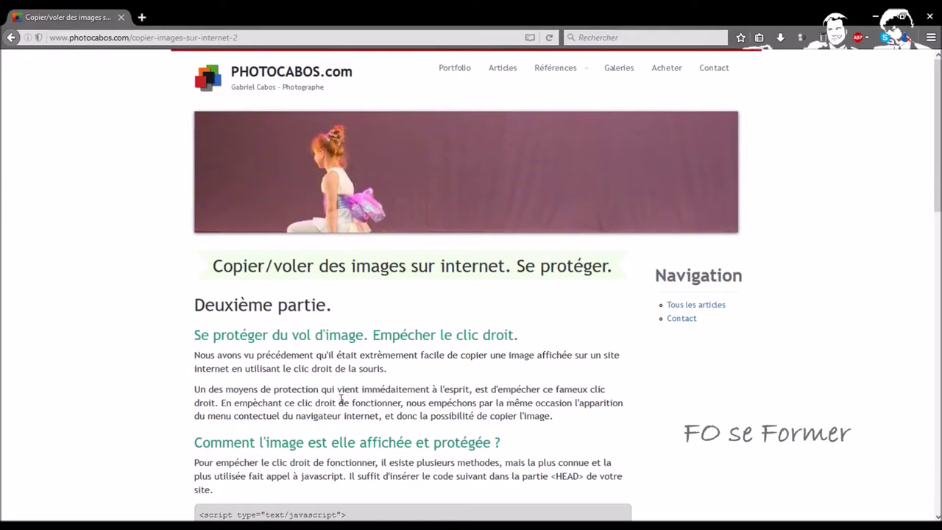
- Find the girl-with-camera photo, confirm right-click is blocked, and start dragging it away
scroll(400, 331, down, 6)
scroll(367, 182, down, 5)
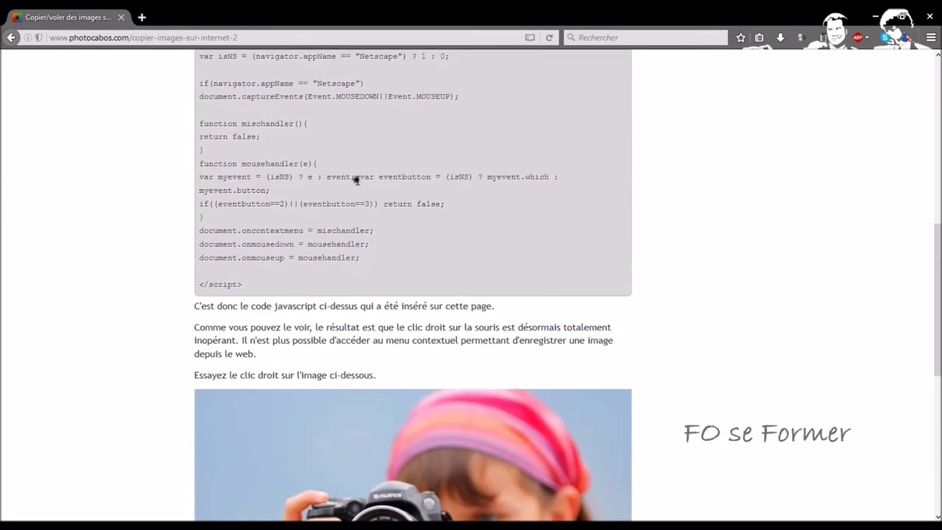
scroll(372, 221, down, 3)
scroll(348, 254, down, 3)
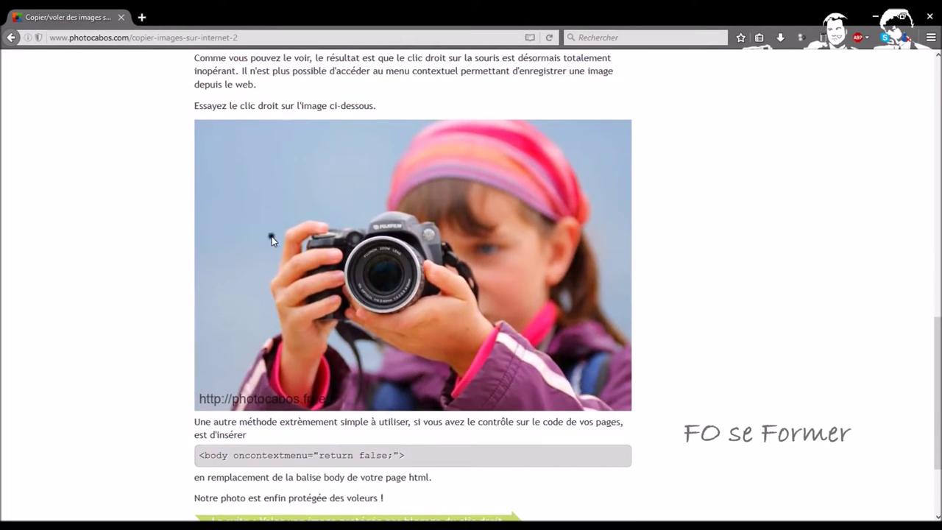
right_click(381, 206)
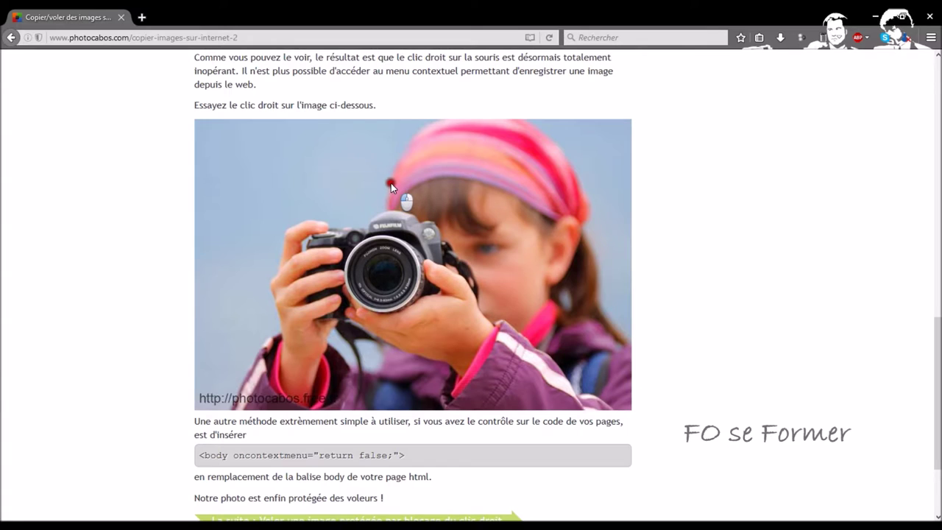
drag(390, 183, 277, 405)
- Drop the dragged camera photo onto the Excel sheet at E3, then delete it
mouse_move(277, 405)
mouse_down()
mouse_move(254, 507)
mouse_move(254, 182)
mouse_up()
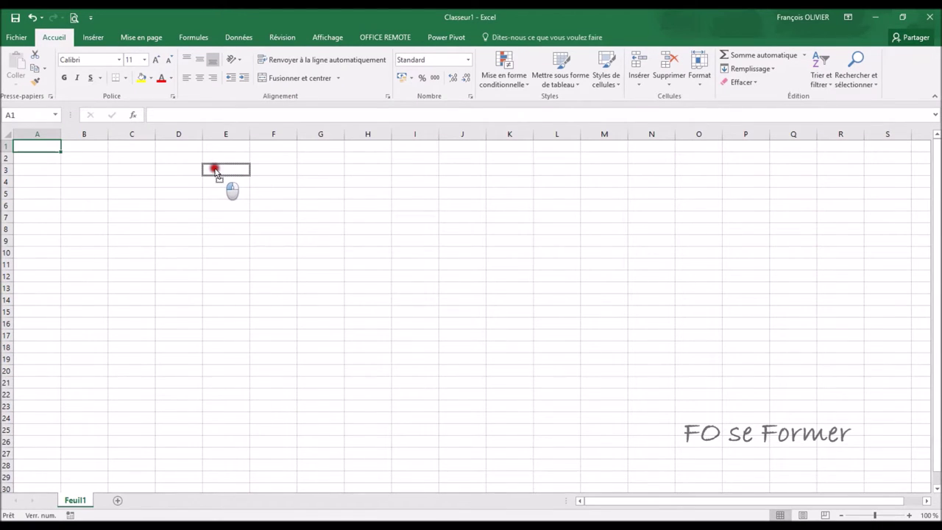
drag(214, 170, 216, 173)
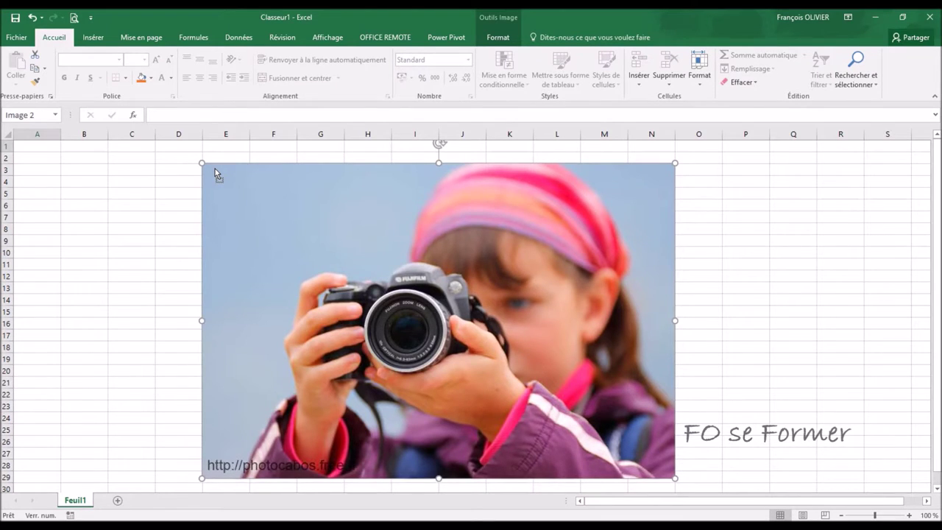
key(Delete)
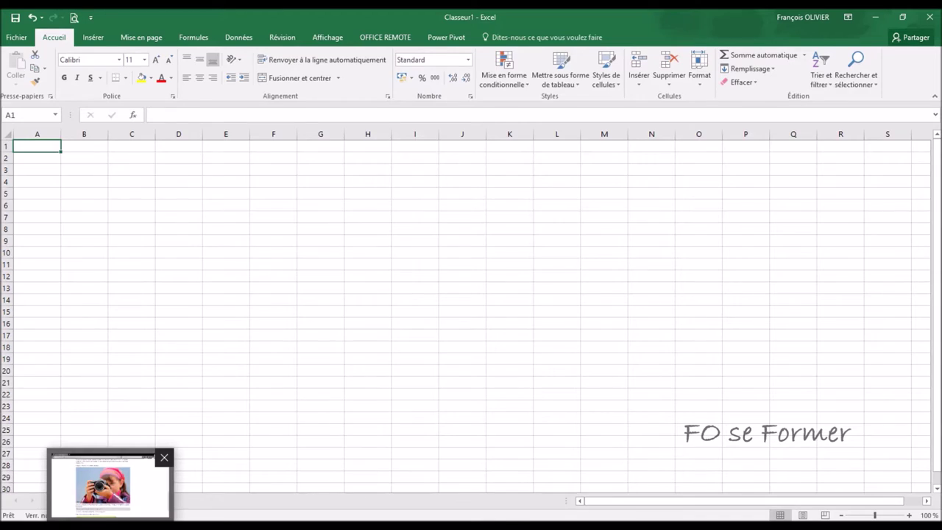
mouse_move(110, 522)
click(118, 485)
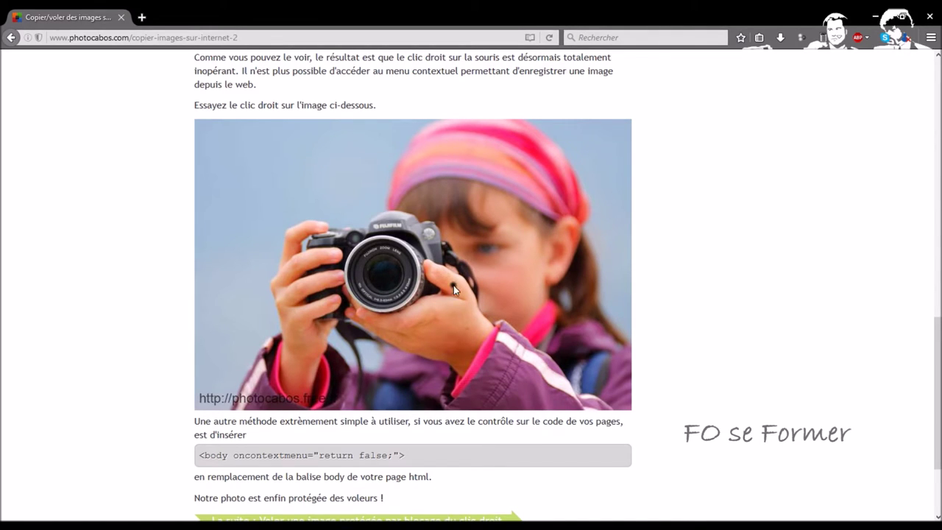
click(545, 511)
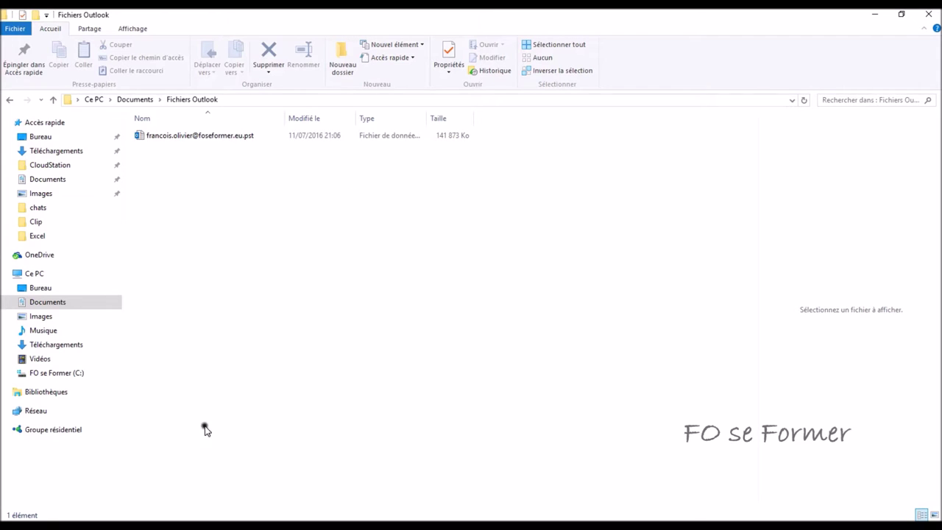
click(109, 484)
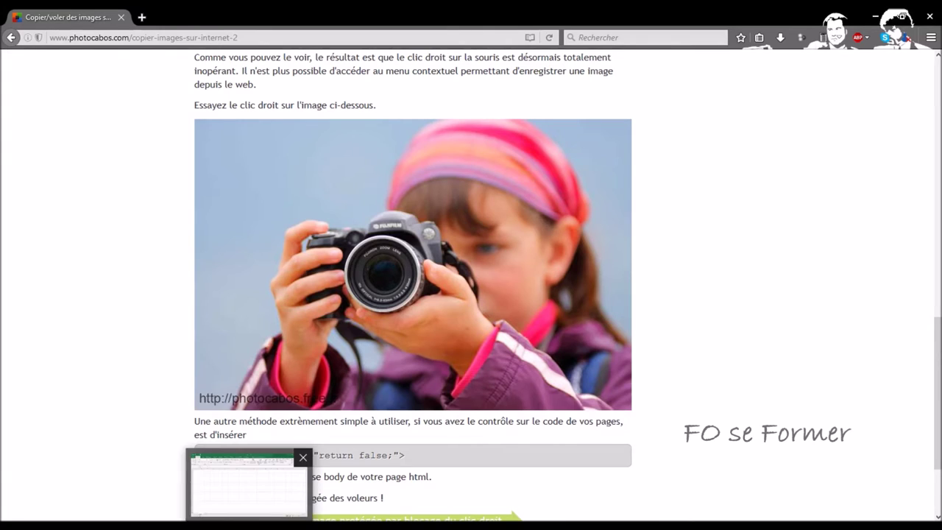
click(240, 499)
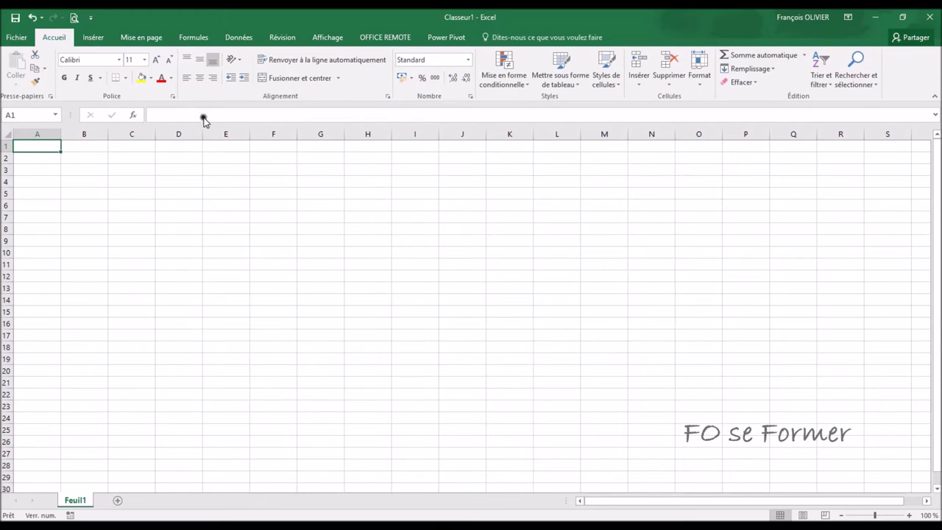
click(94, 38)
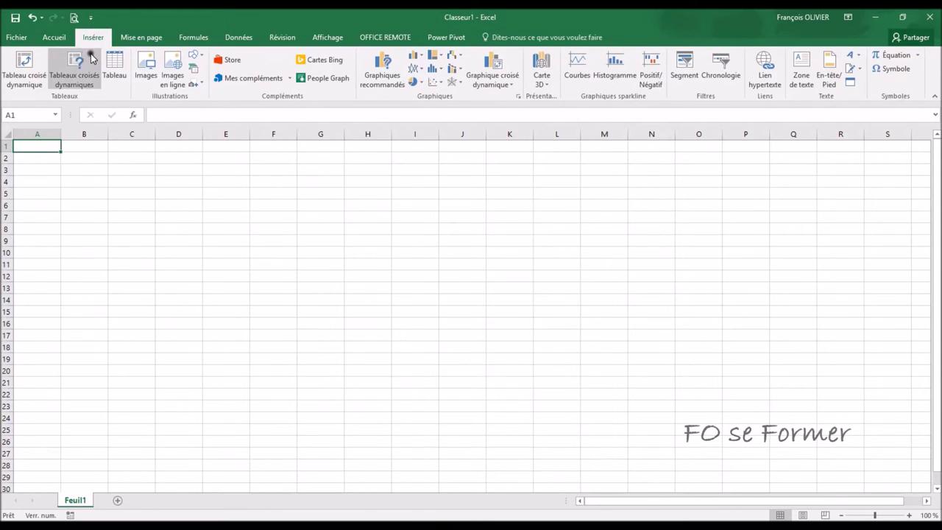
- Start a Capture d'écran screen clipping over the Firefox camera photo
click(202, 86)
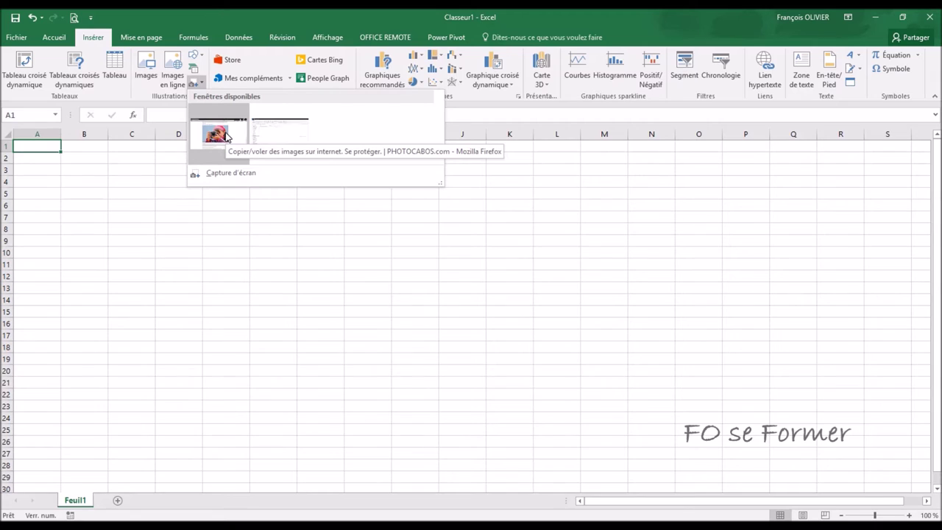
click(219, 174)
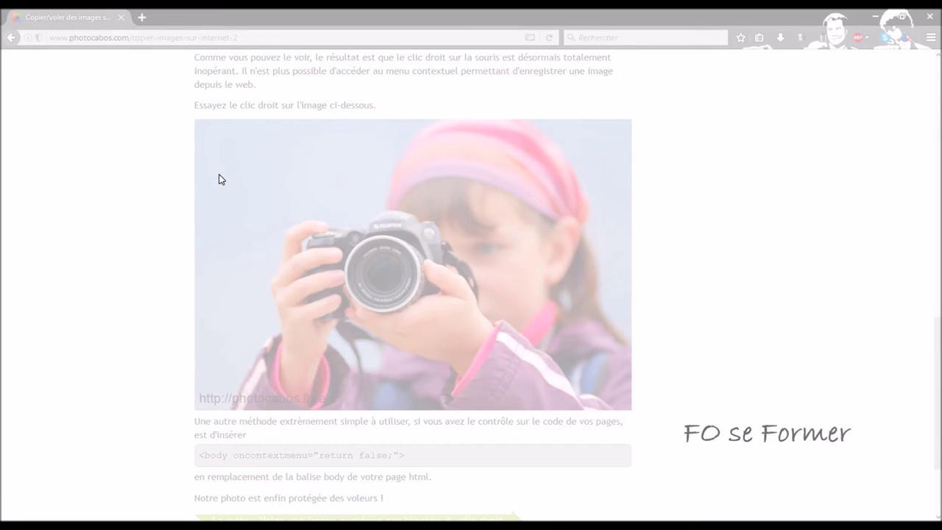
click(309, 216)
- Clip just the camera from the photo and move the 4,5 × 6,62 cm picture into the sheet
mouse_move(309, 215)
mouse_down()
mouse_move(453, 324)
mouse_move(457, 317)
mouse_up()
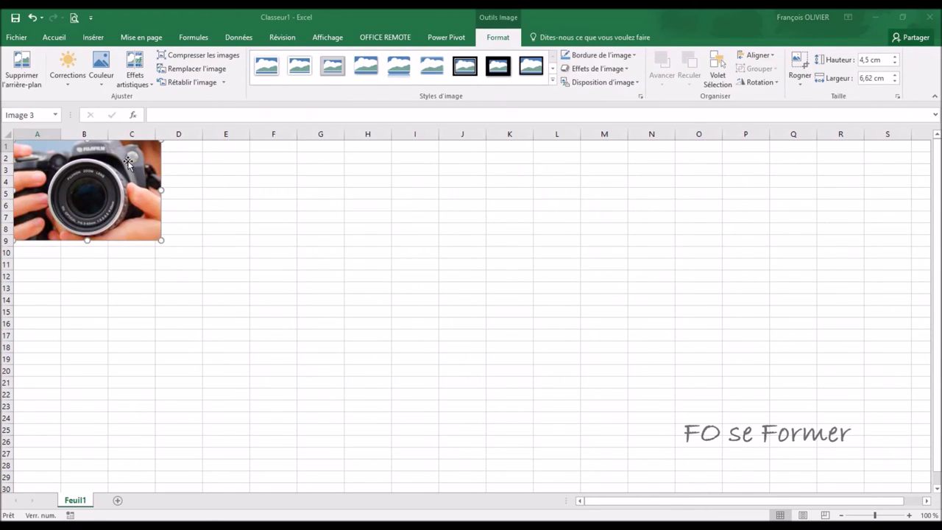
mouse_move(136, 162)
mouse_down()
mouse_move(263, 222)
mouse_move(337, 223)
mouse_up()
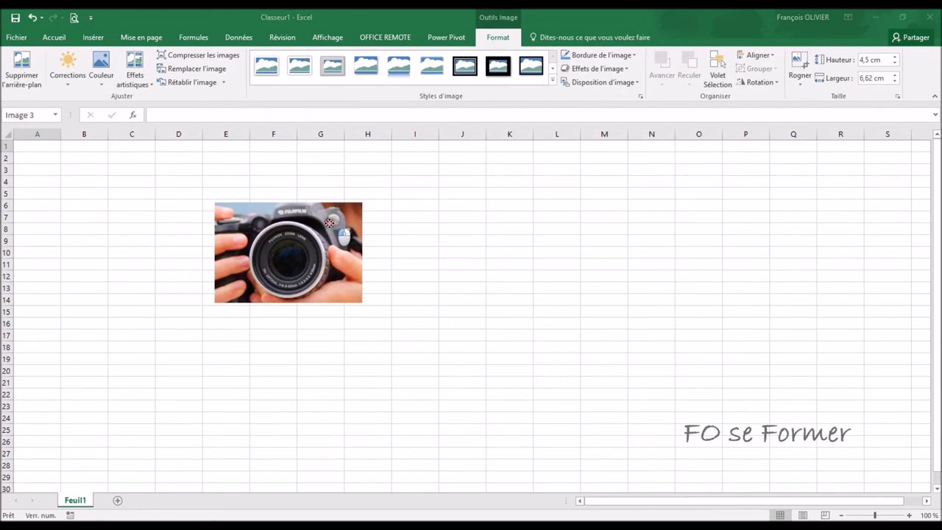